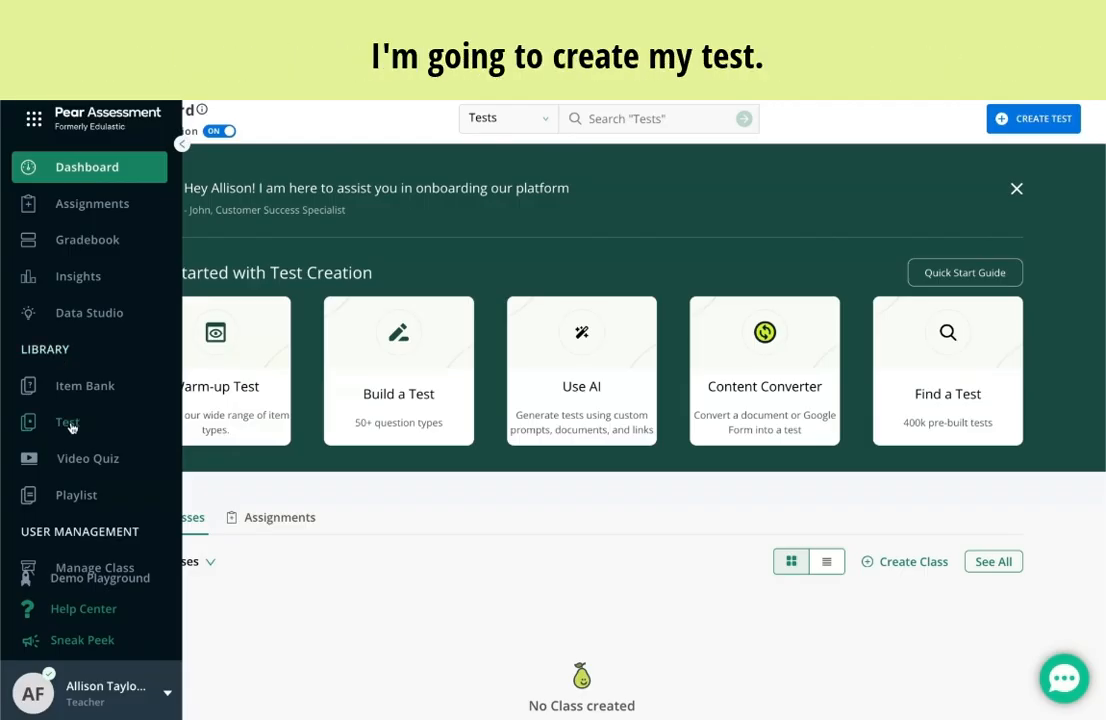
# Step: Create a new Snap Quiz test in the test library by uploading the Unit 1 Week 1 quiz PDF from the computer
pyautogui.click(67, 423)
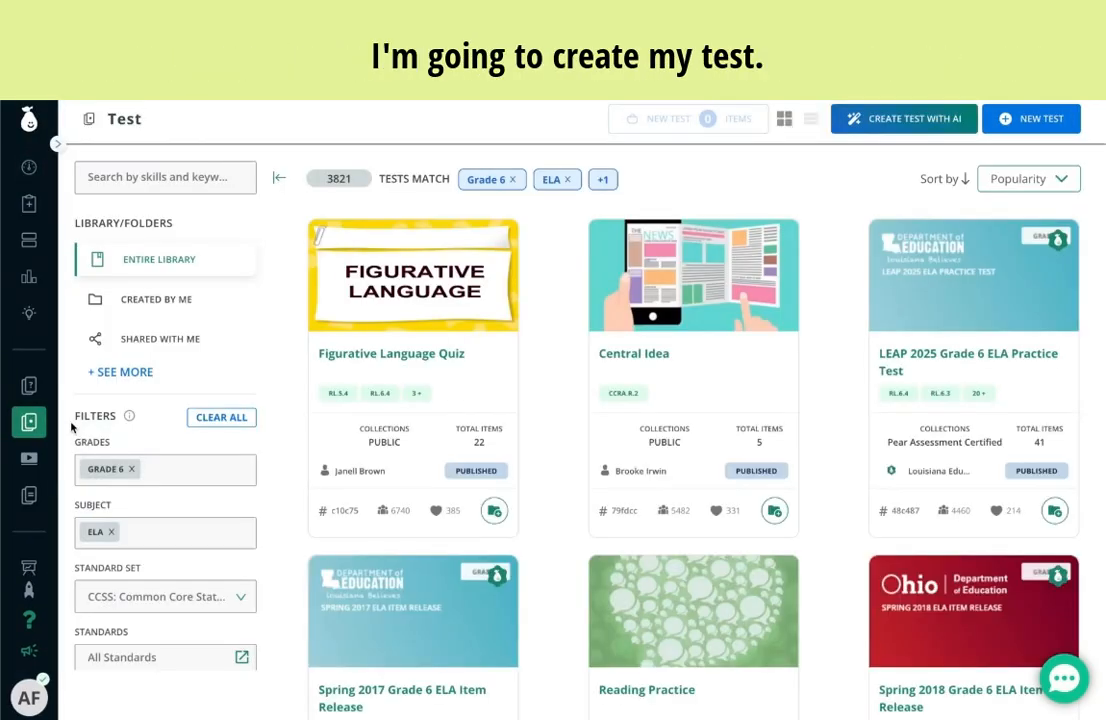
pyautogui.click(1033, 120)
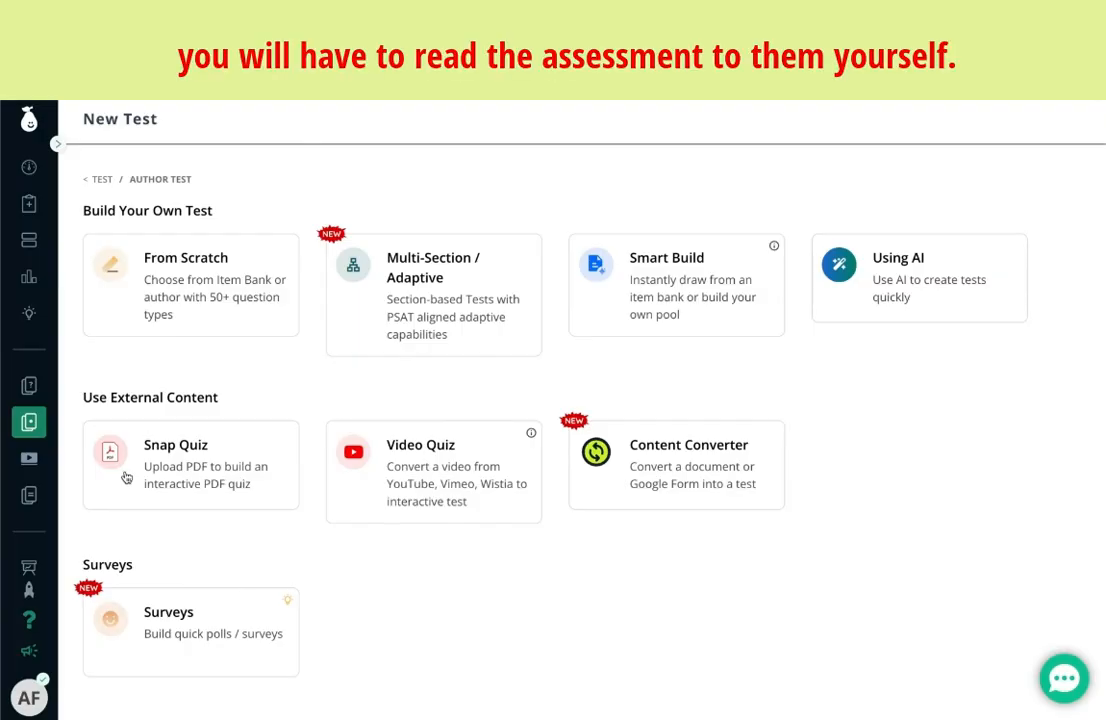
pyautogui.click(183, 469)
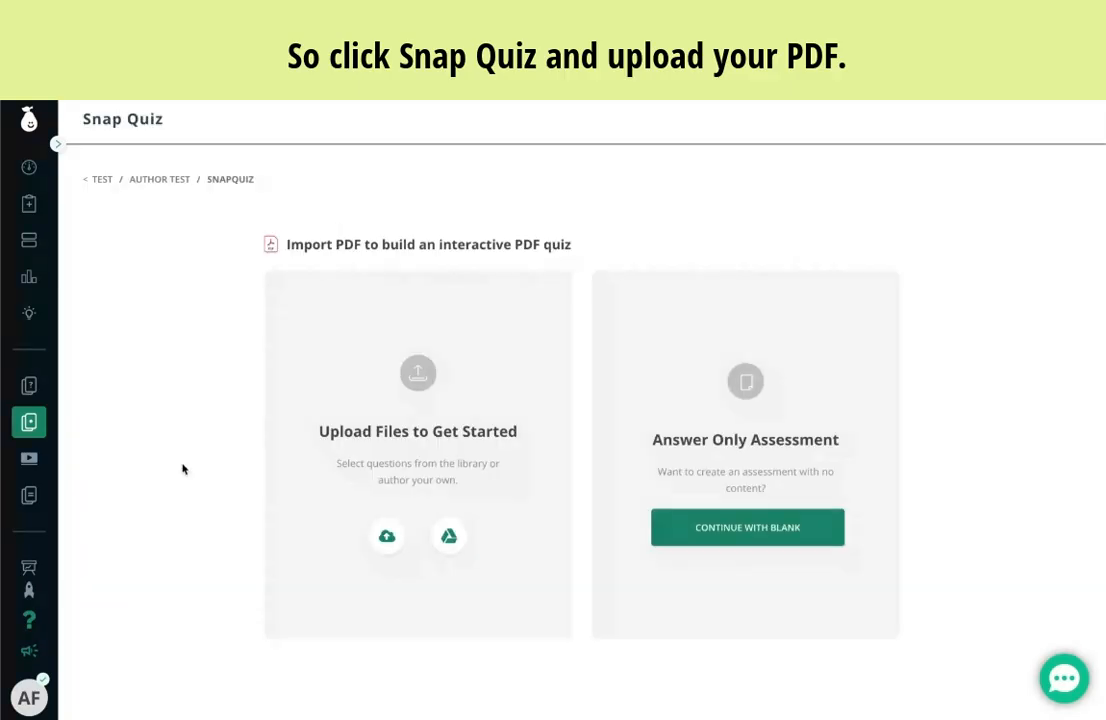
pyautogui.click(386, 546)
pyautogui.doubleClick(480, 322)
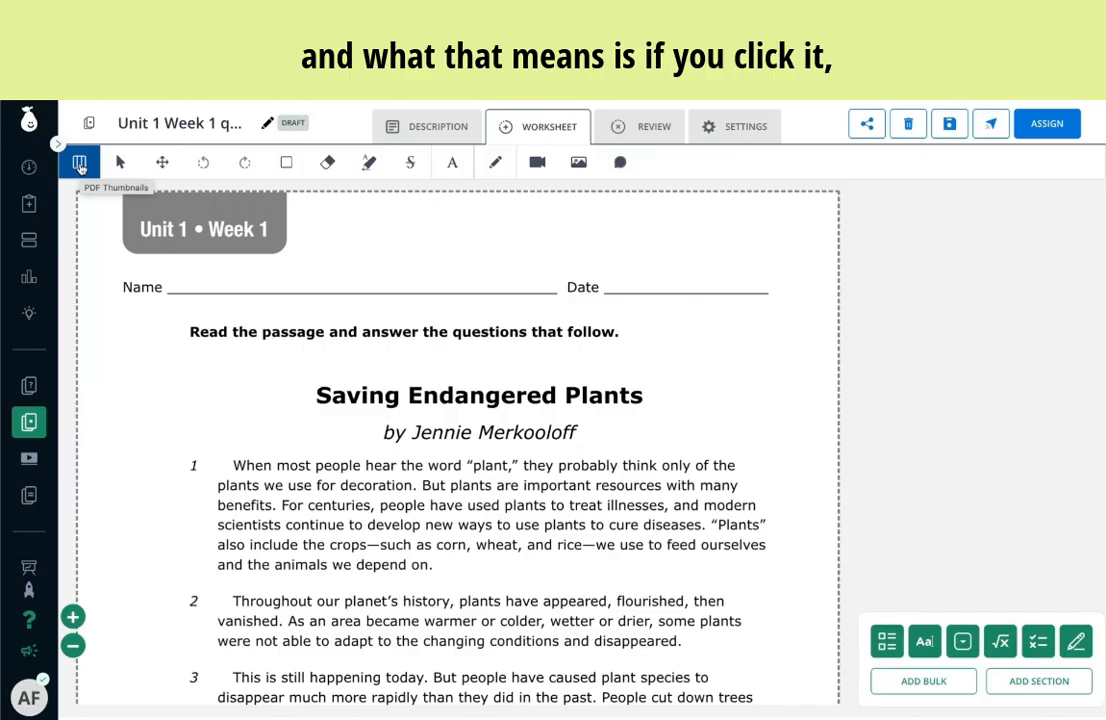
# Step: Browse the PDF's page thumbnails, go to page 3, and read Parts A and B of question 1
pyautogui.click(80, 164)
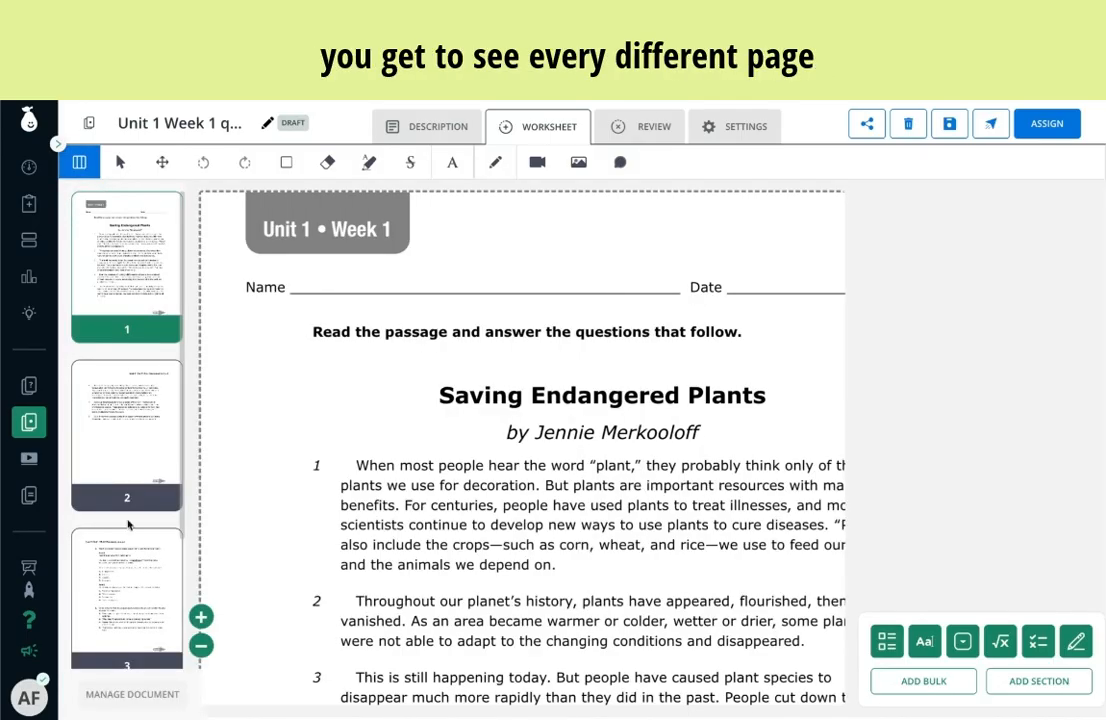
pyautogui.scroll(-3, 115, 480)
pyautogui.scroll(3, 117, 480)
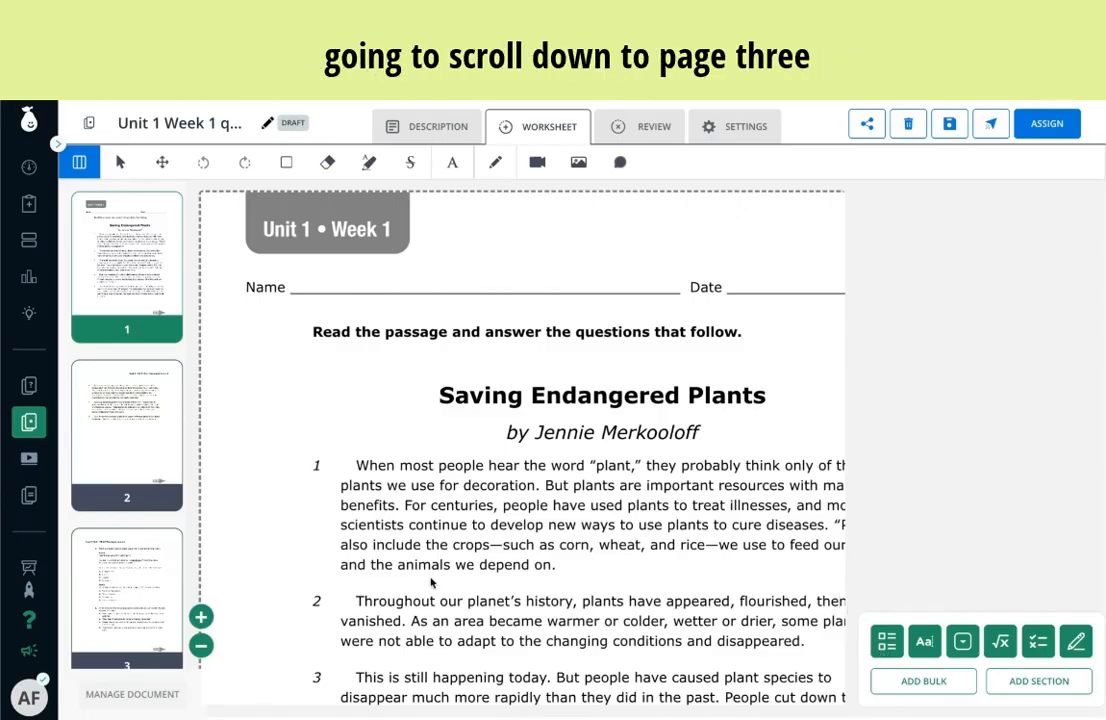
pyautogui.scroll(-1, 123, 462)
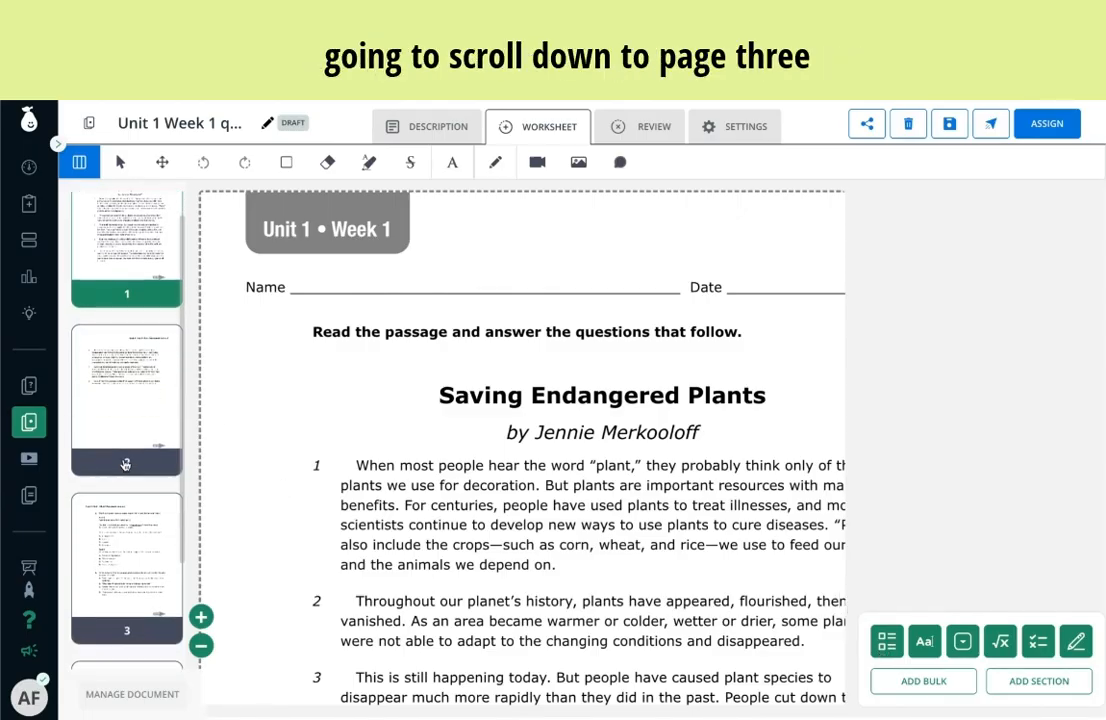
pyautogui.click(129, 564)
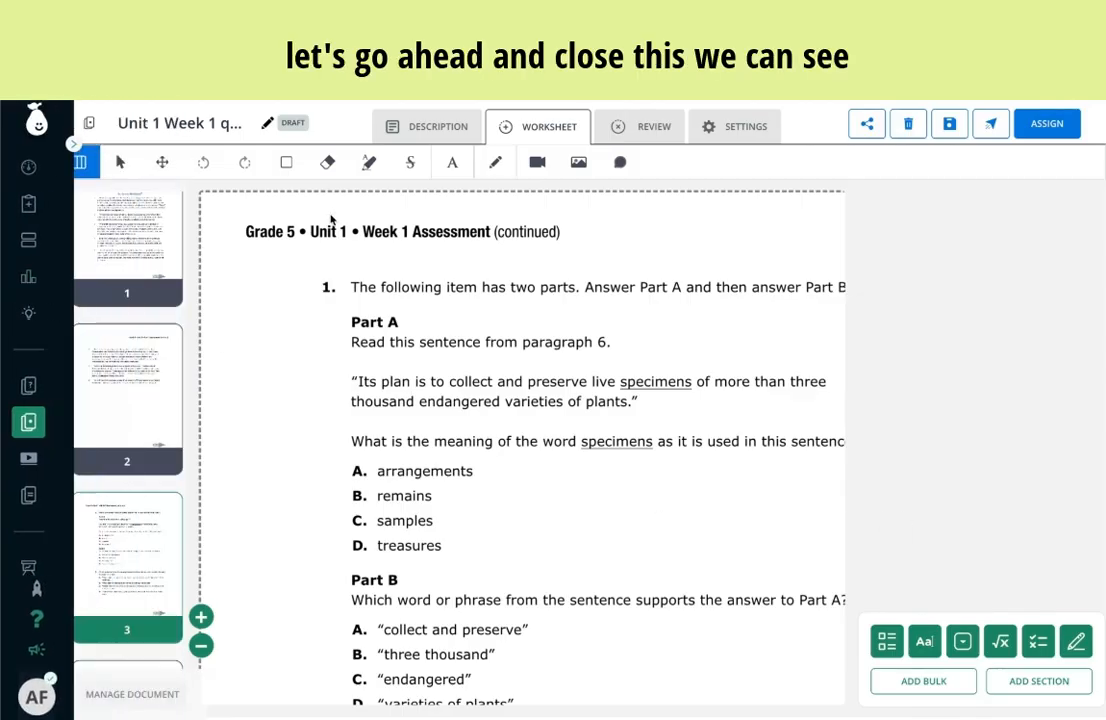
pyautogui.click(80, 162)
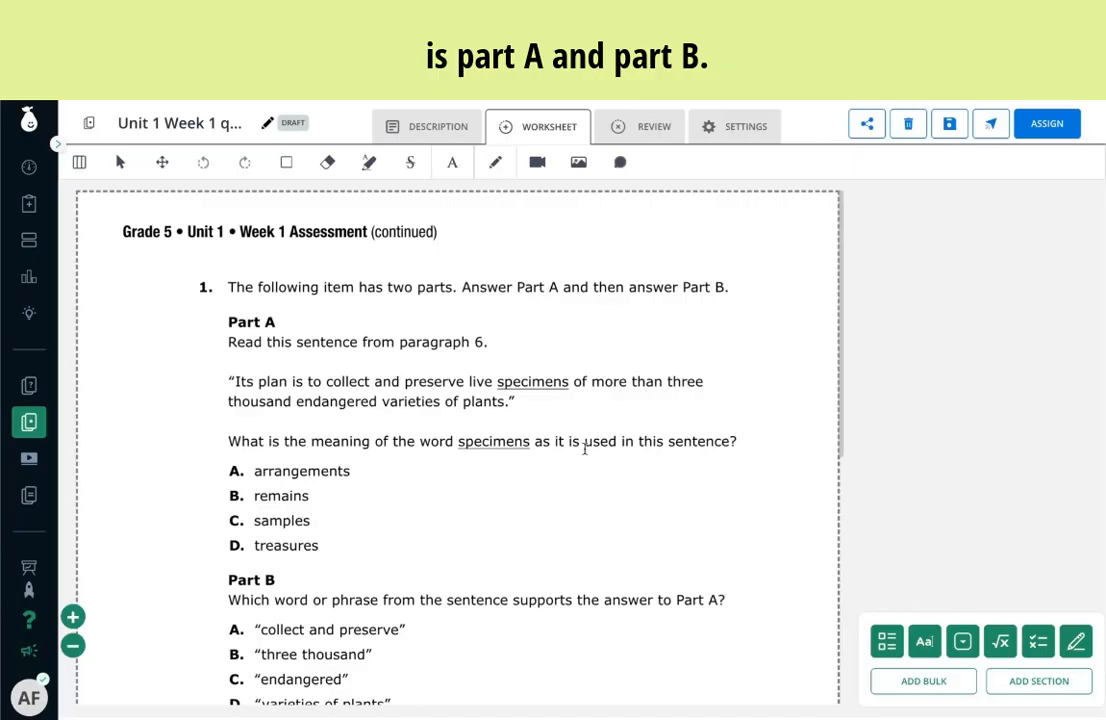
pyautogui.scroll(-1, 585, 450)
pyautogui.scroll(-1, 585, 454)
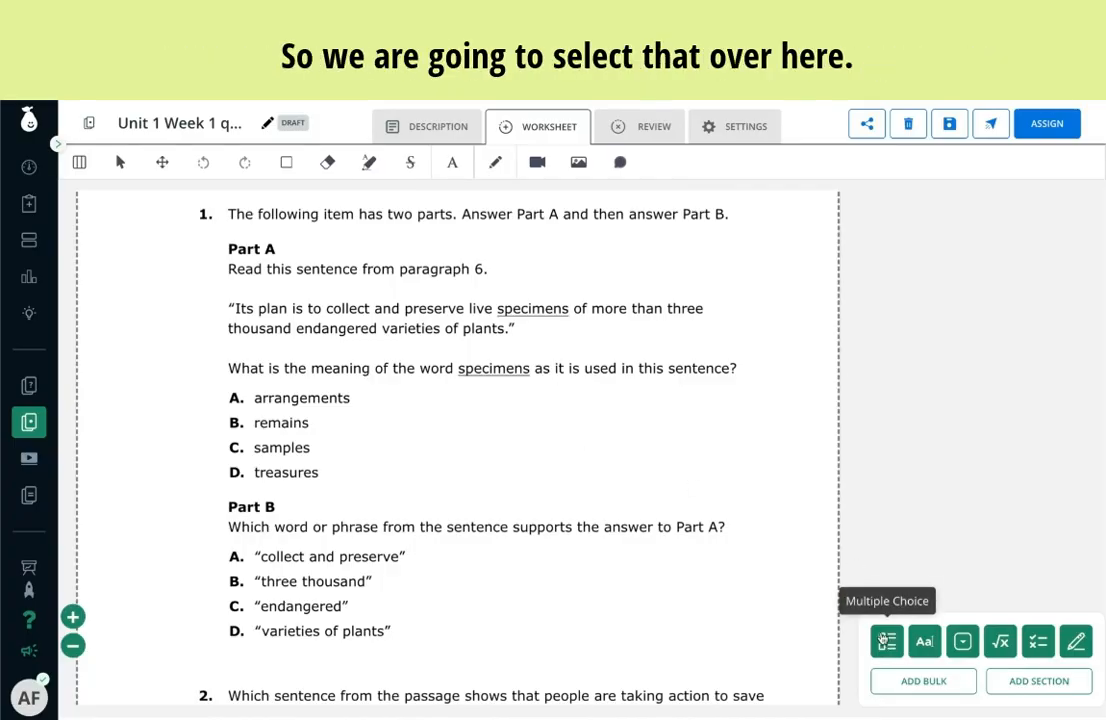
# Step: Add a multiple-choice item for Part A with B as the correct answer, and check its standard set and grade
pyautogui.click(887, 643)
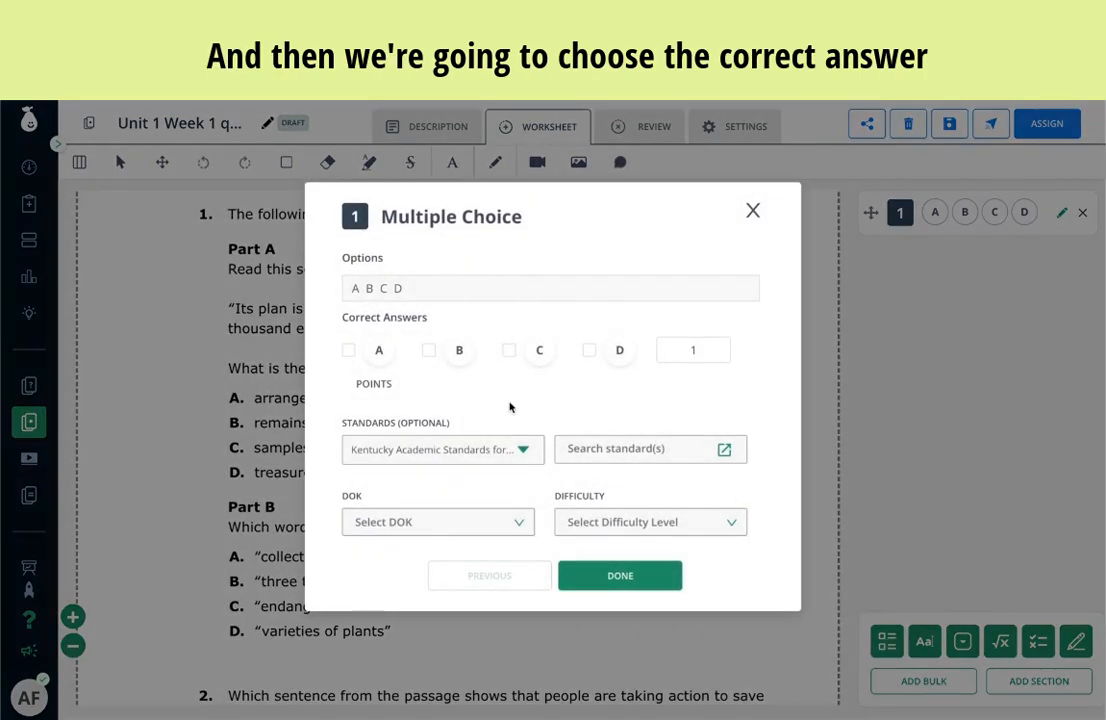
pyautogui.click(428, 351)
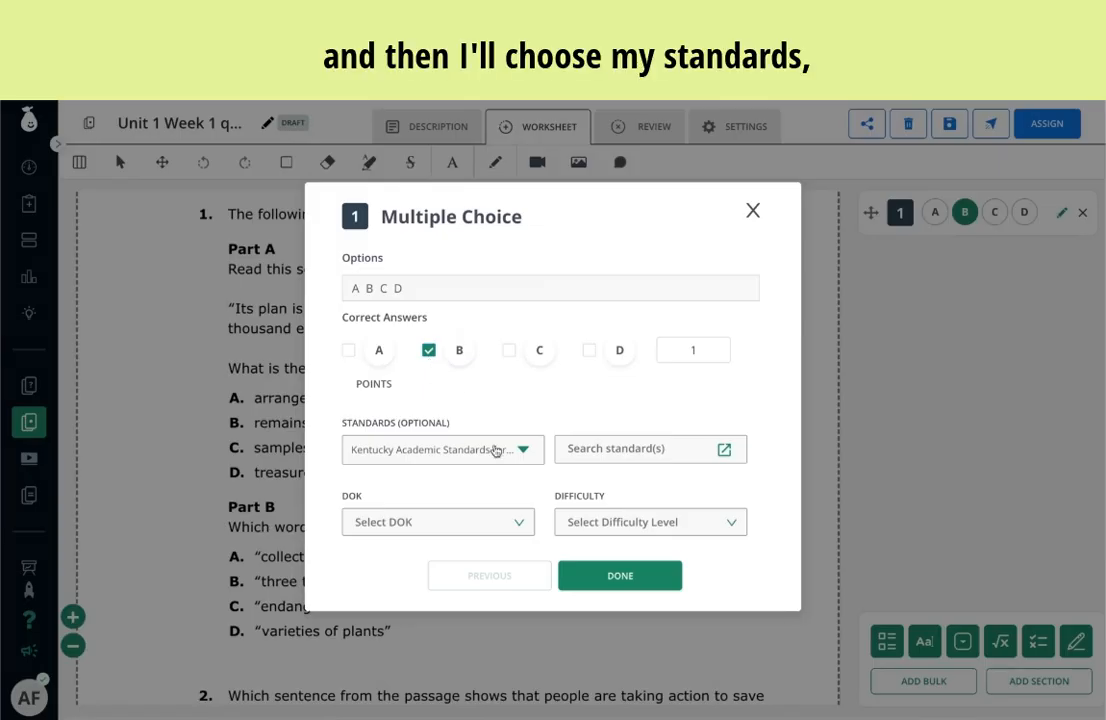
pyautogui.click(507, 451)
pyautogui.scroll(-2, 507, 451)
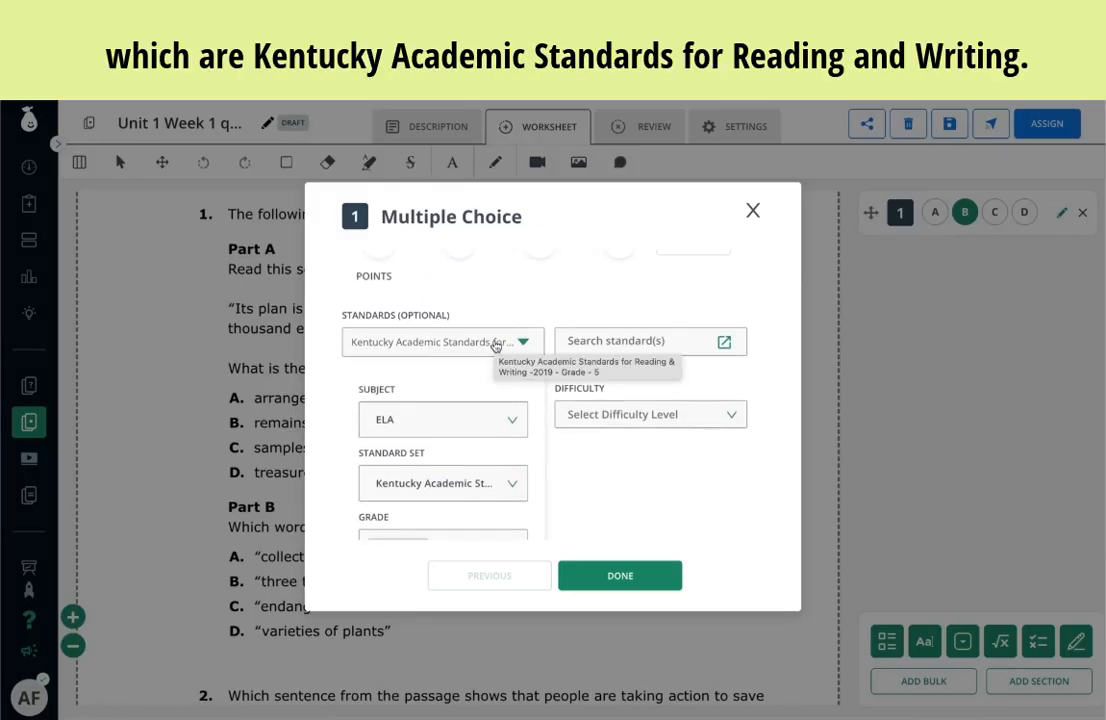
pyautogui.scroll(-1, 494, 345)
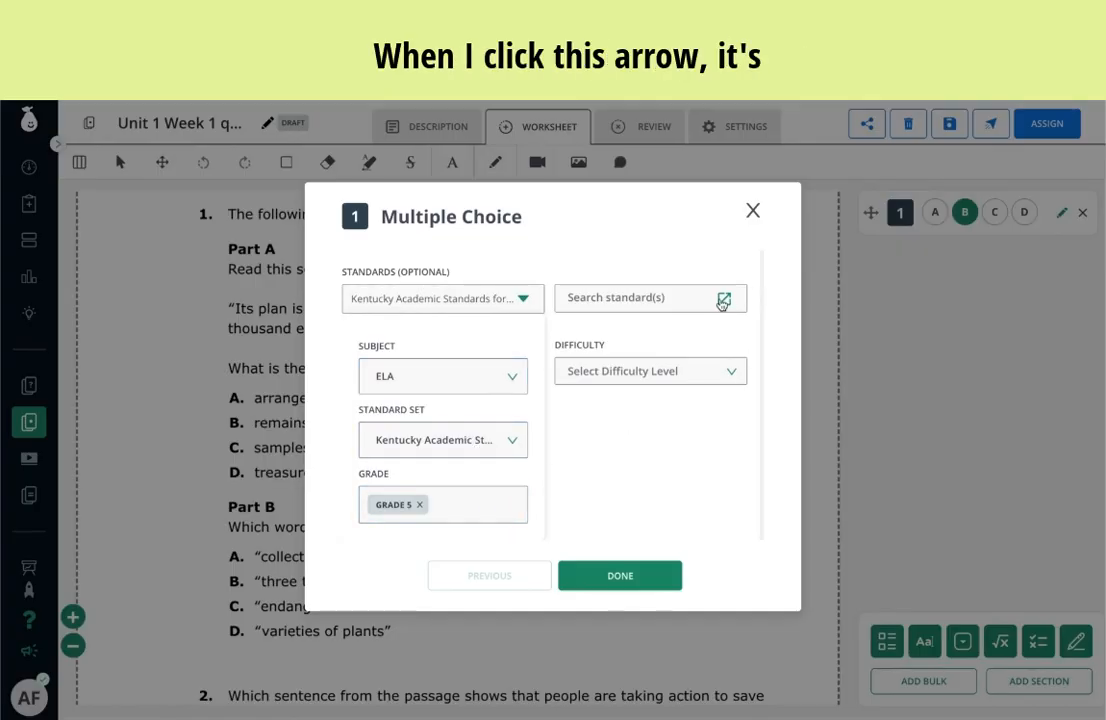
# Step: Tag item 1 with standard RI.5.3 from Reading Standards for Informational Text and finish the item
pyautogui.click(722, 304)
pyautogui.click(724, 434)
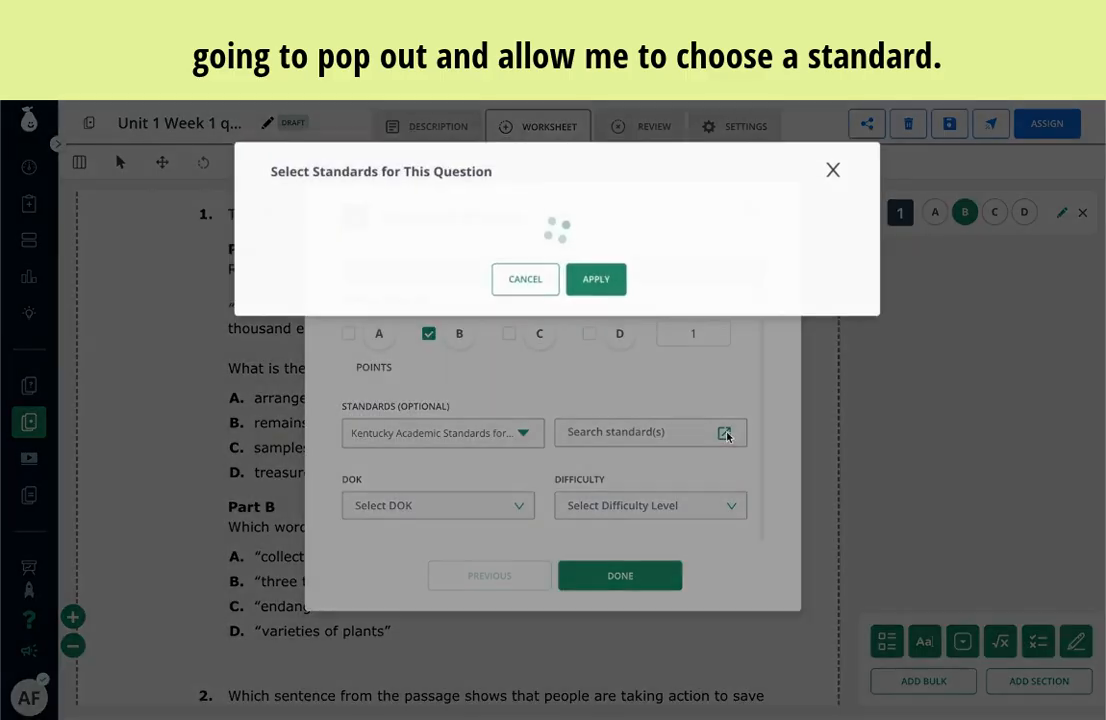
pyautogui.click(305, 416)
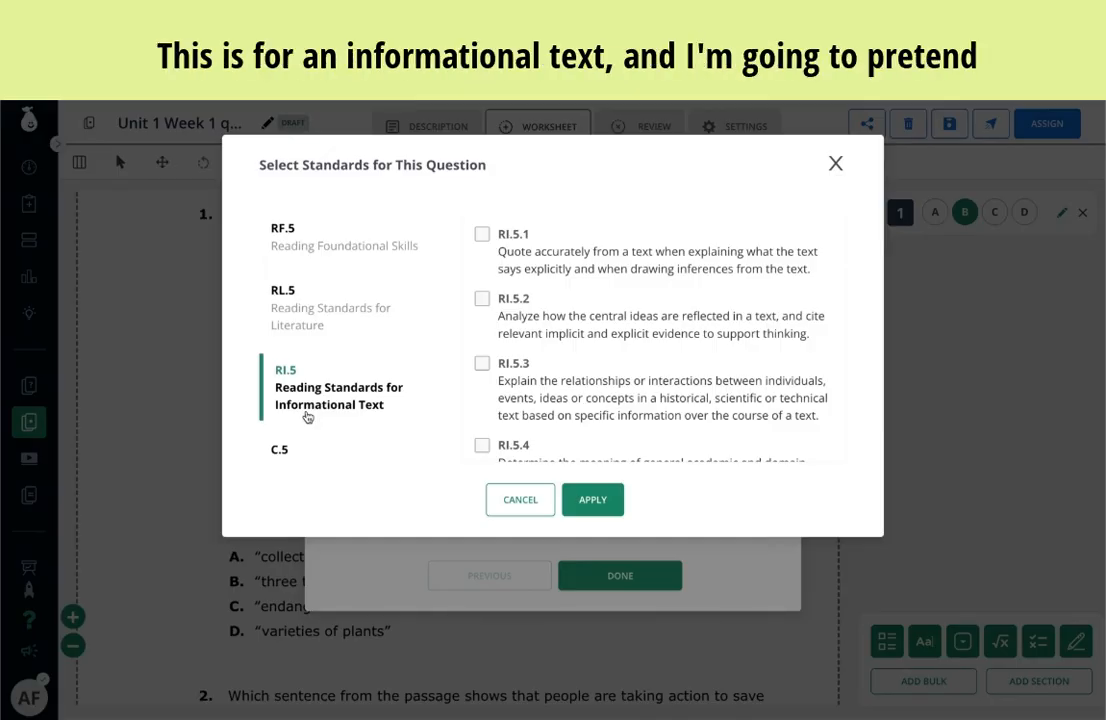
pyautogui.click(482, 364)
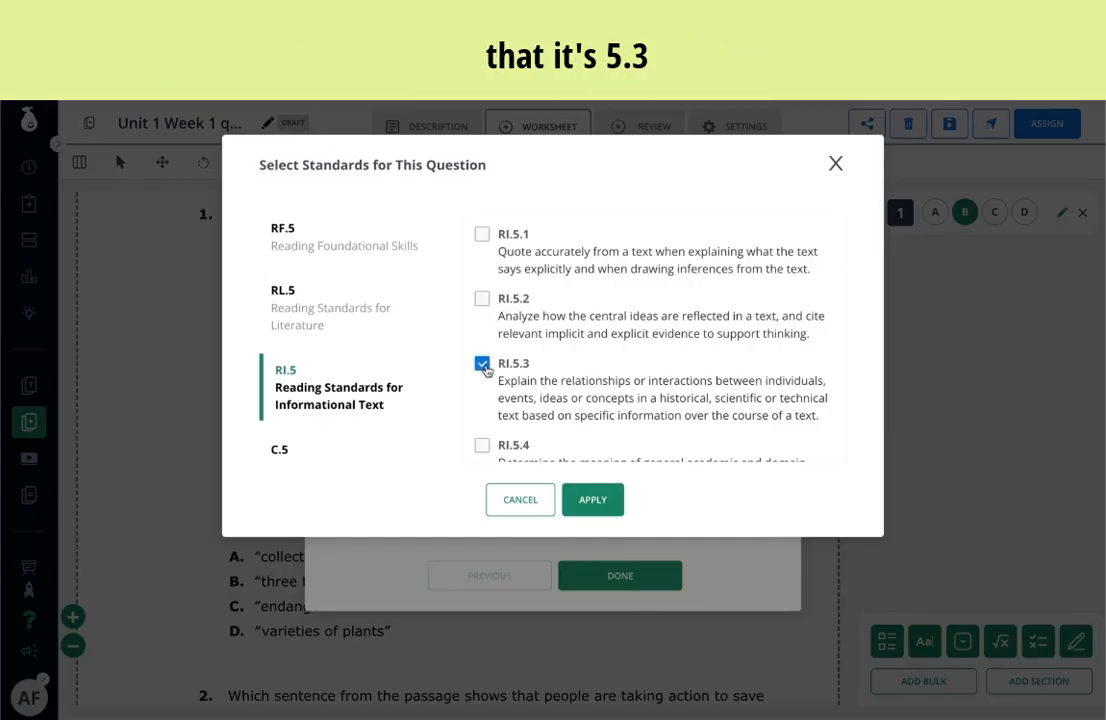
pyautogui.click(594, 503)
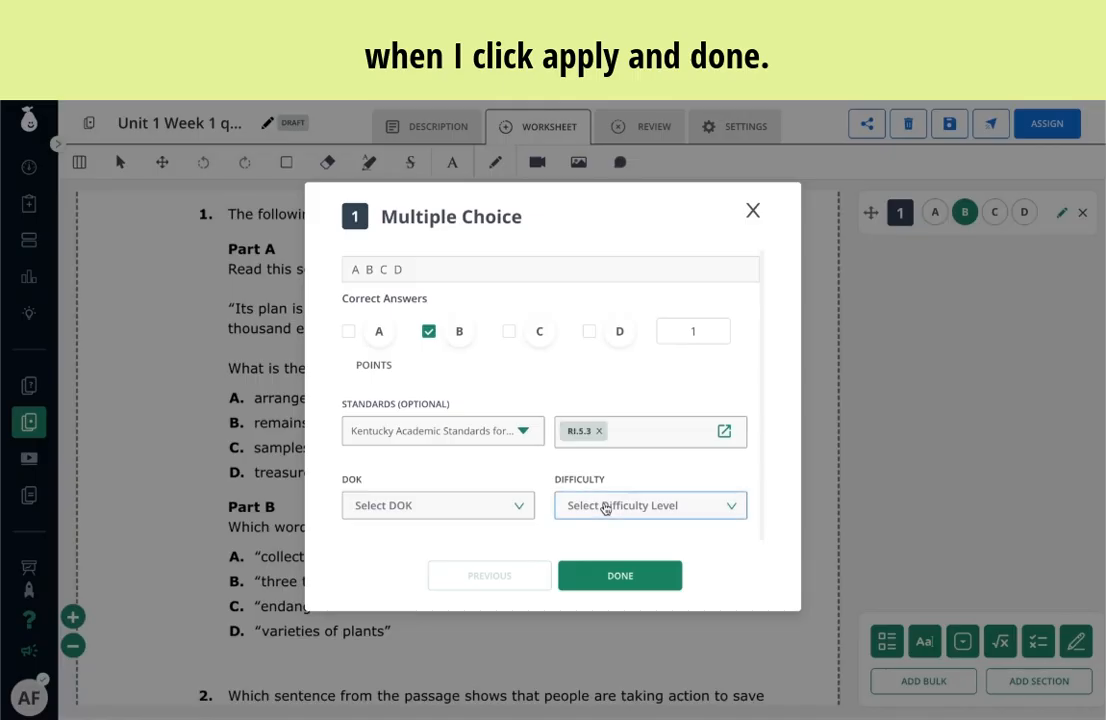
pyautogui.click(630, 577)
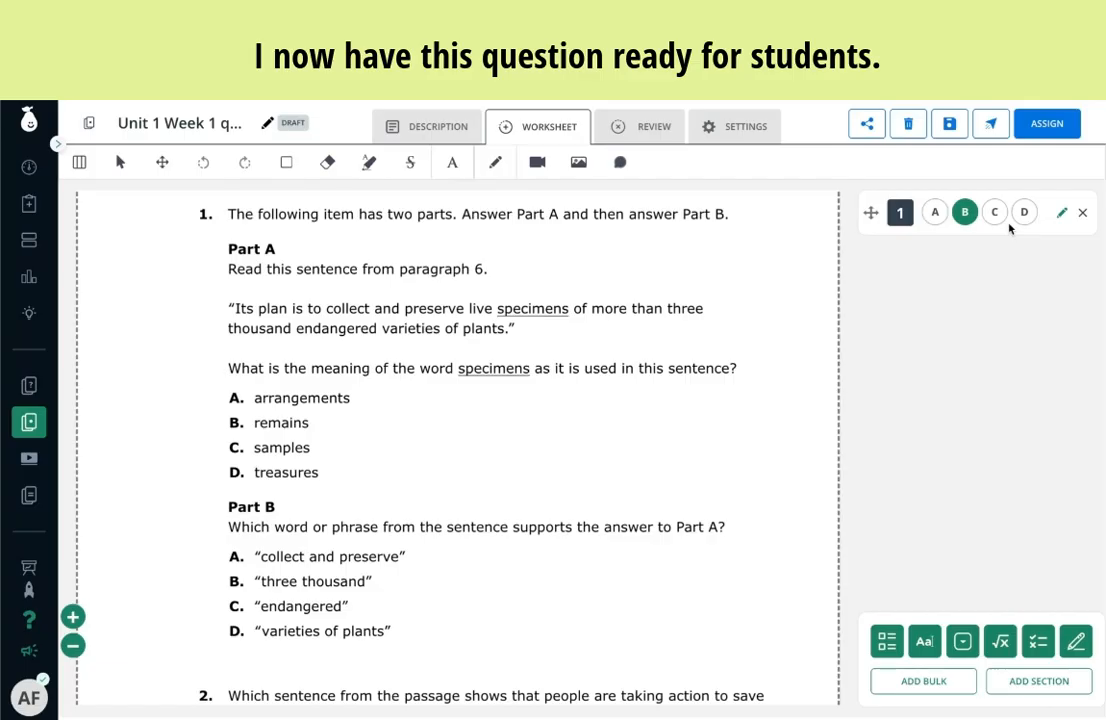
# Step: Add a second multiple-choice item with C as the correct answer and standard RI.5.2 from Reading Standards for Informational Text
pyautogui.click(886, 642)
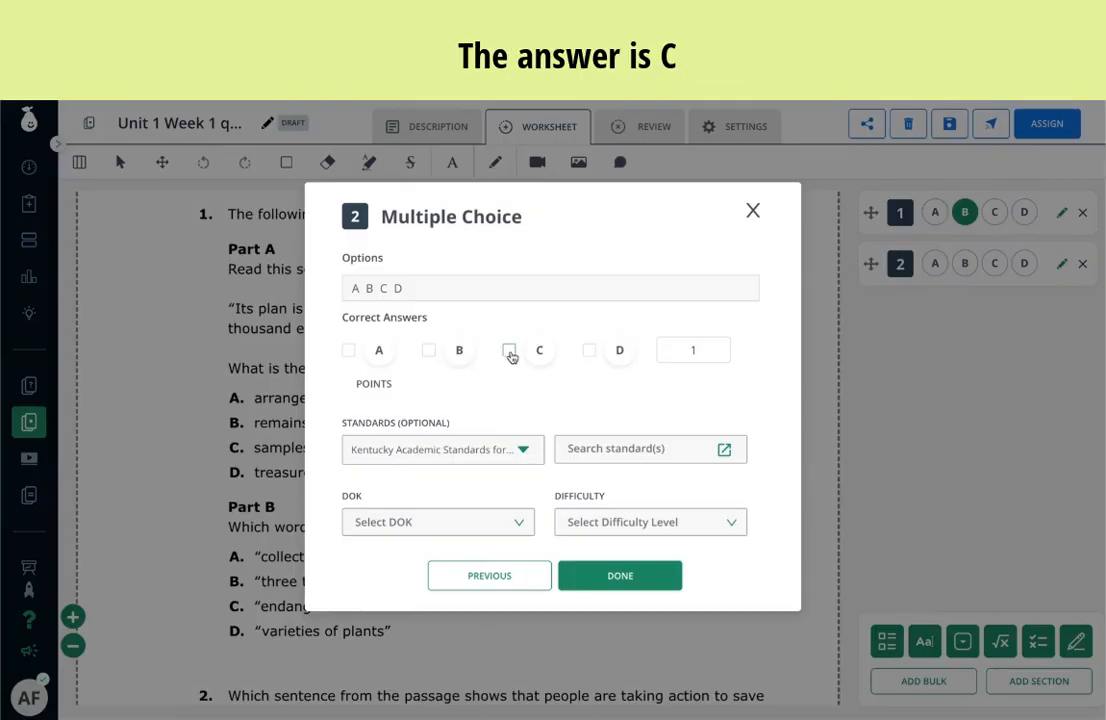
pyautogui.click(508, 350)
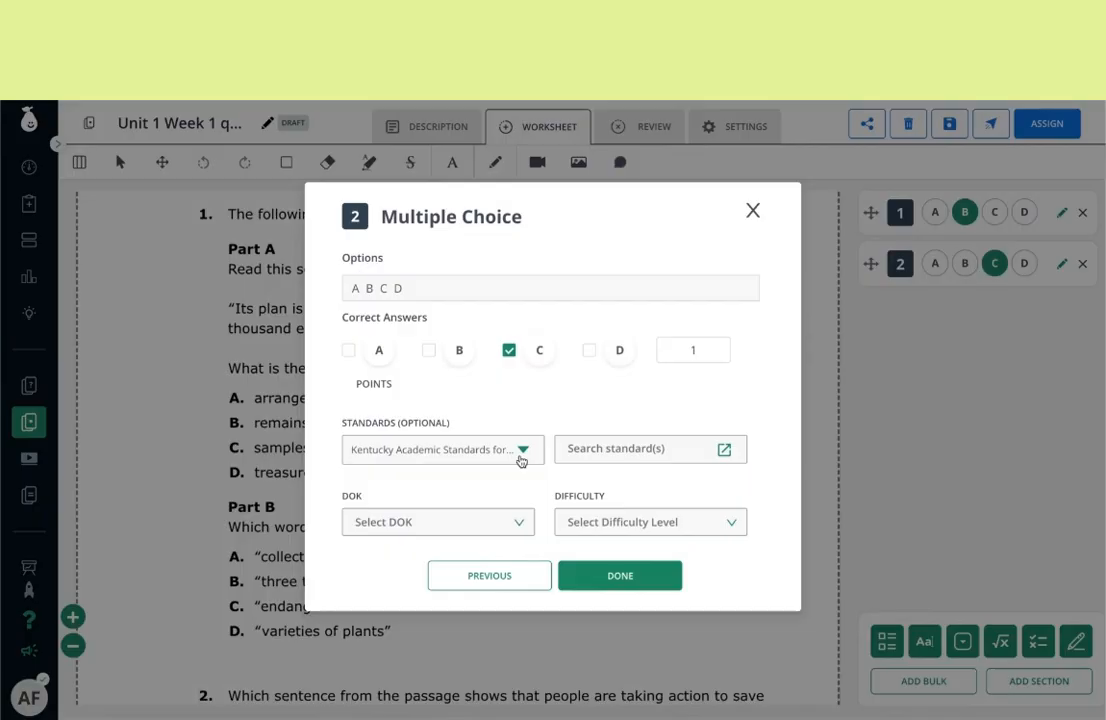
pyautogui.click(704, 441)
pyautogui.click(724, 449)
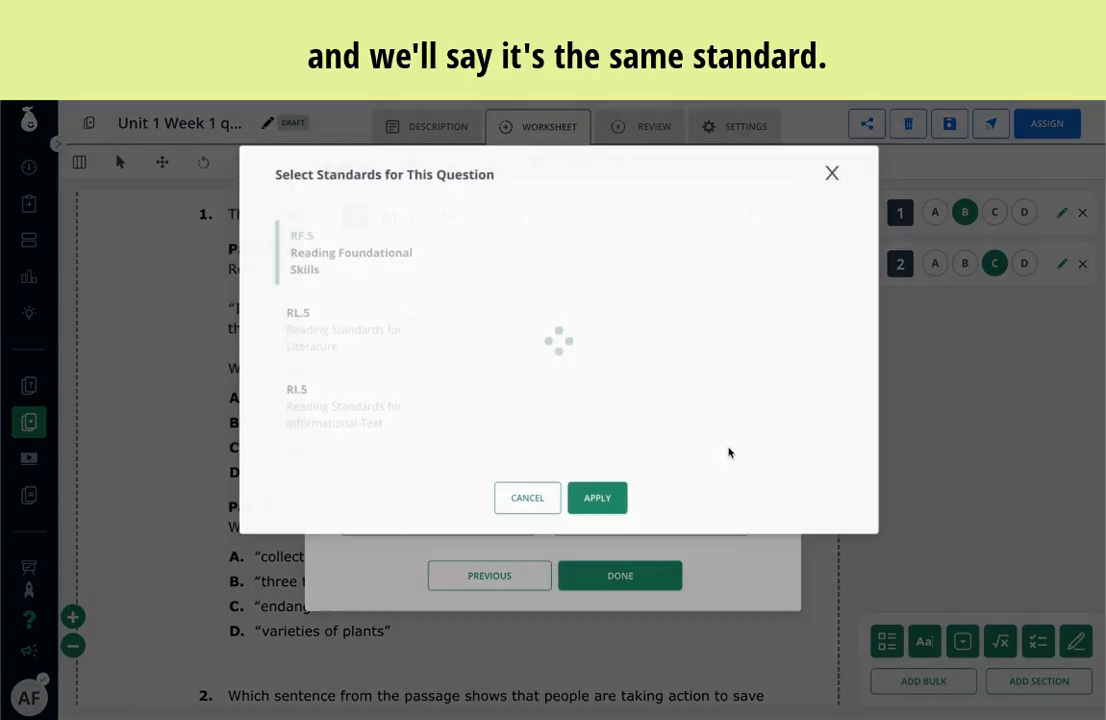
pyautogui.click(309, 415)
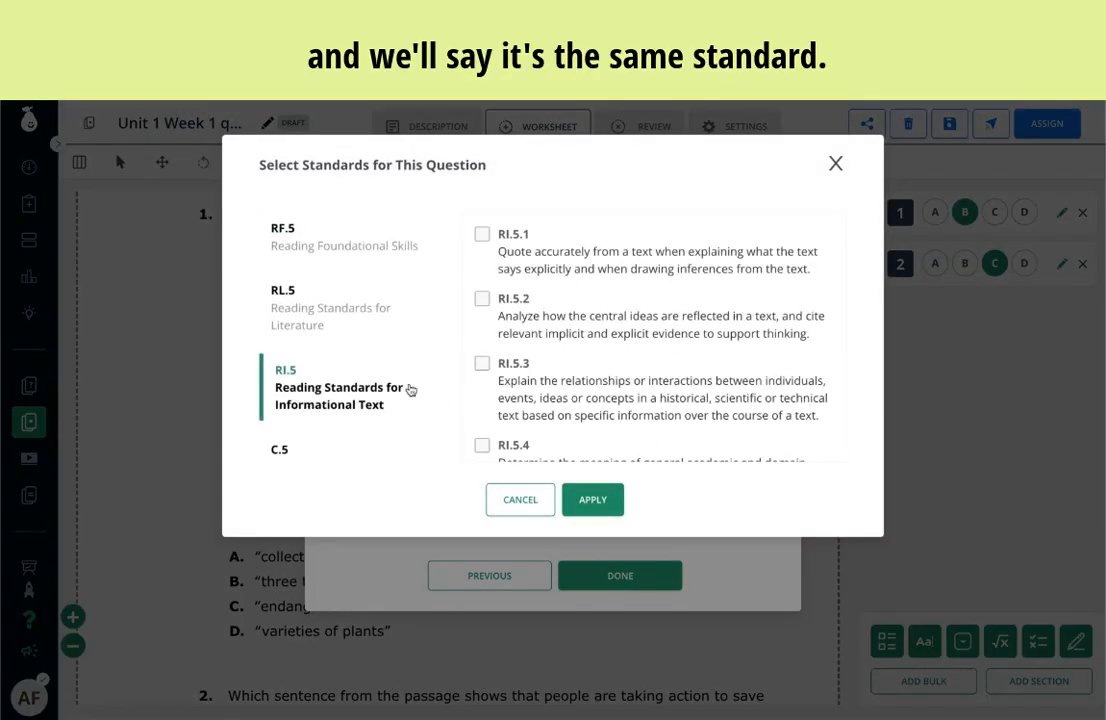
pyautogui.click(482, 298)
pyautogui.click(588, 500)
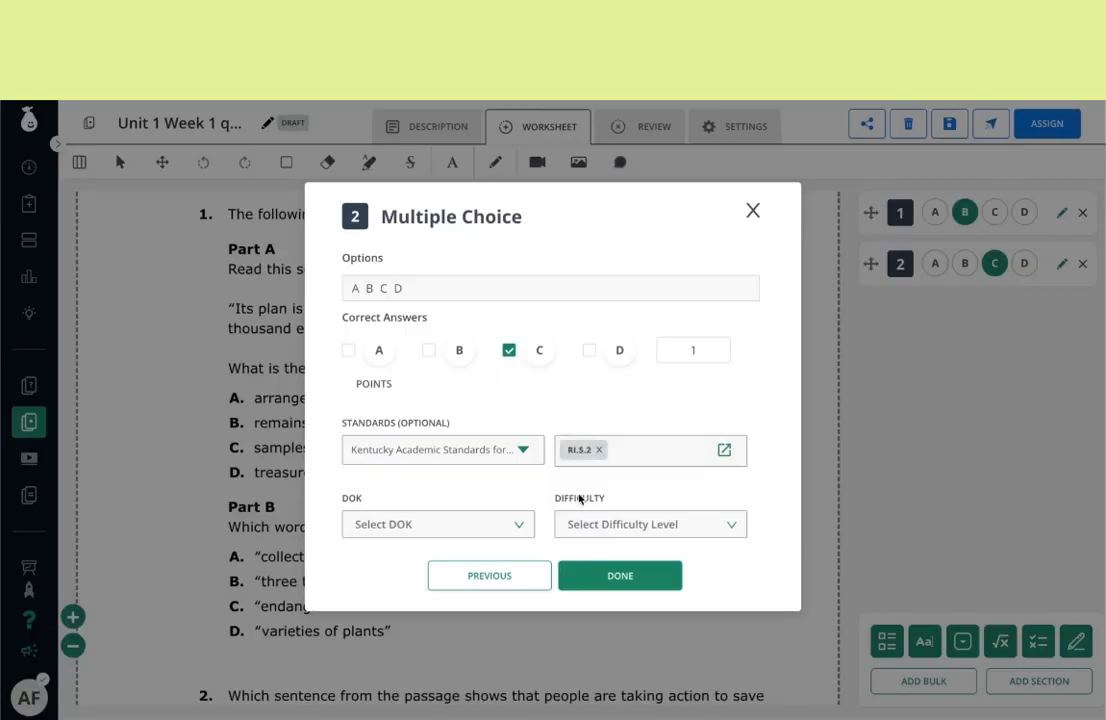
pyautogui.click(603, 580)
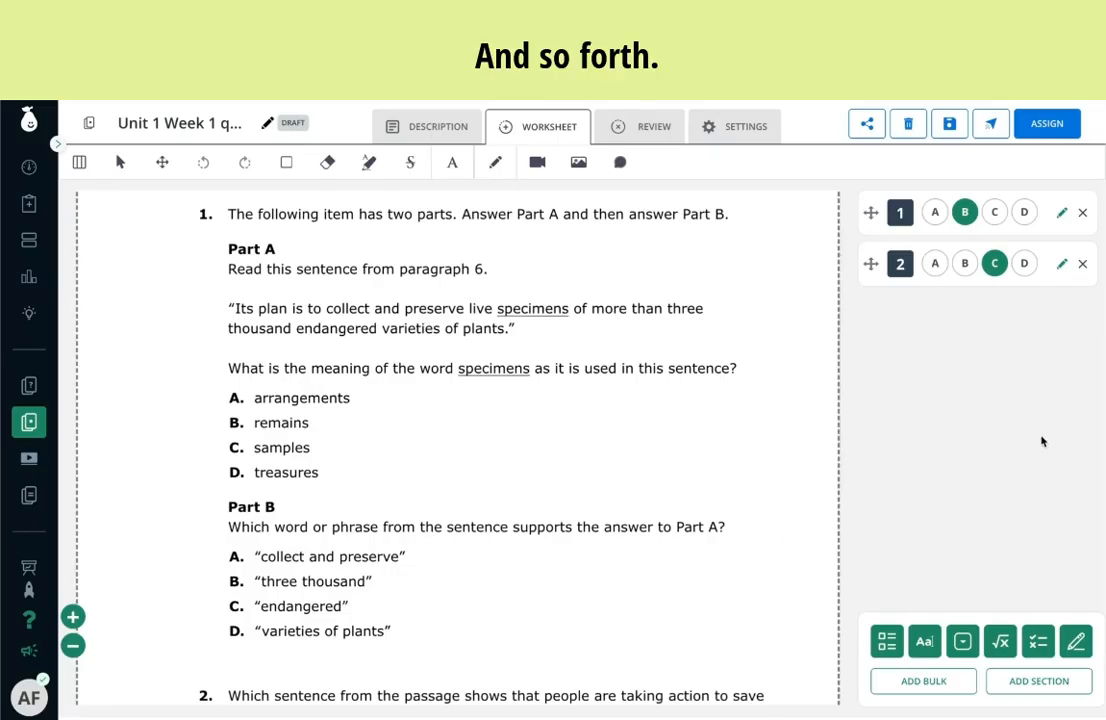
# Step: Look over the remaining questions on page 3, and go to page 4 of the PDF through the page thumbnails
pyautogui.scroll(-8, 523, 506)
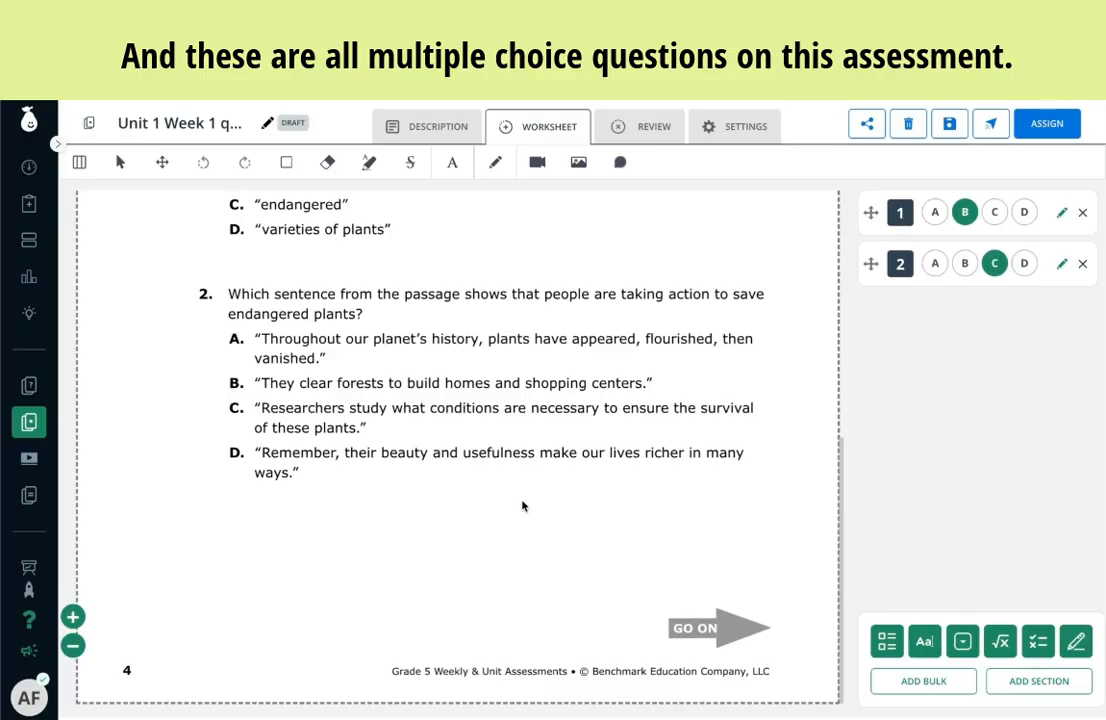
pyautogui.scroll(10, 523, 506)
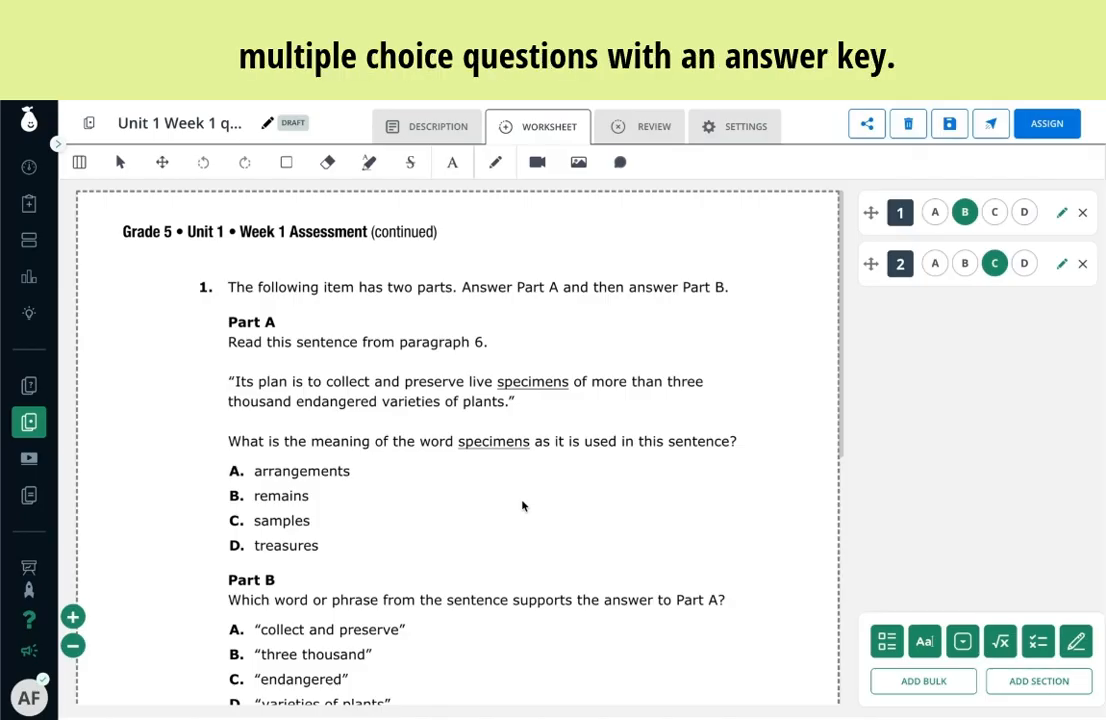
pyautogui.click(80, 163)
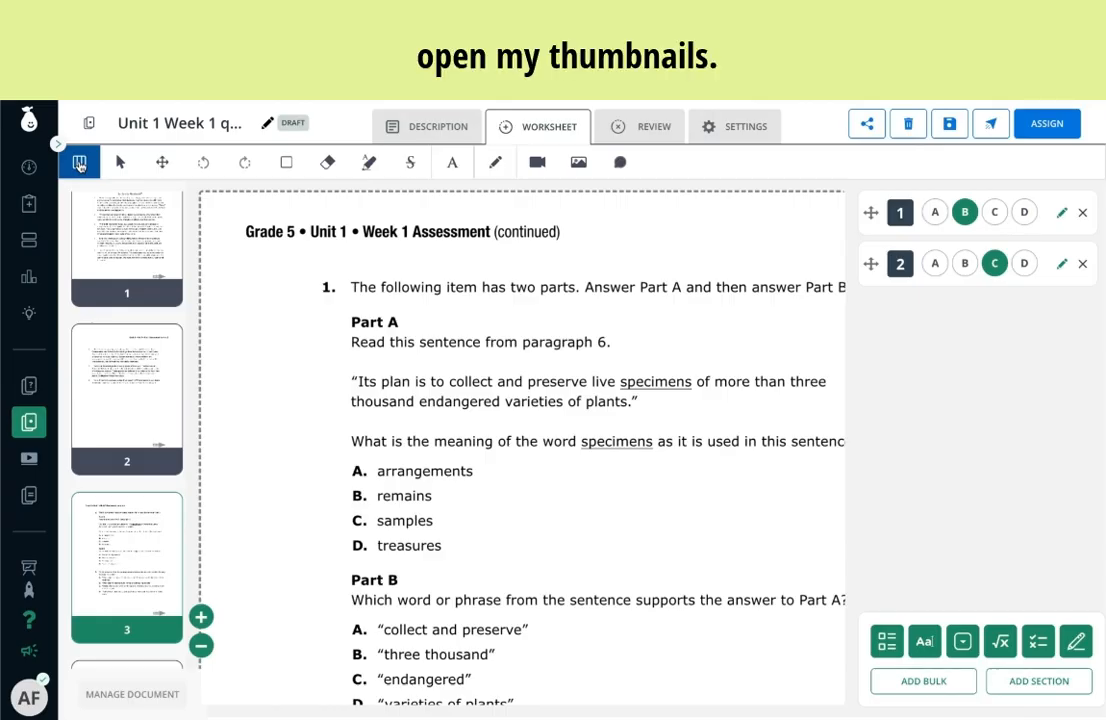
pyautogui.scroll(-3, 106, 506)
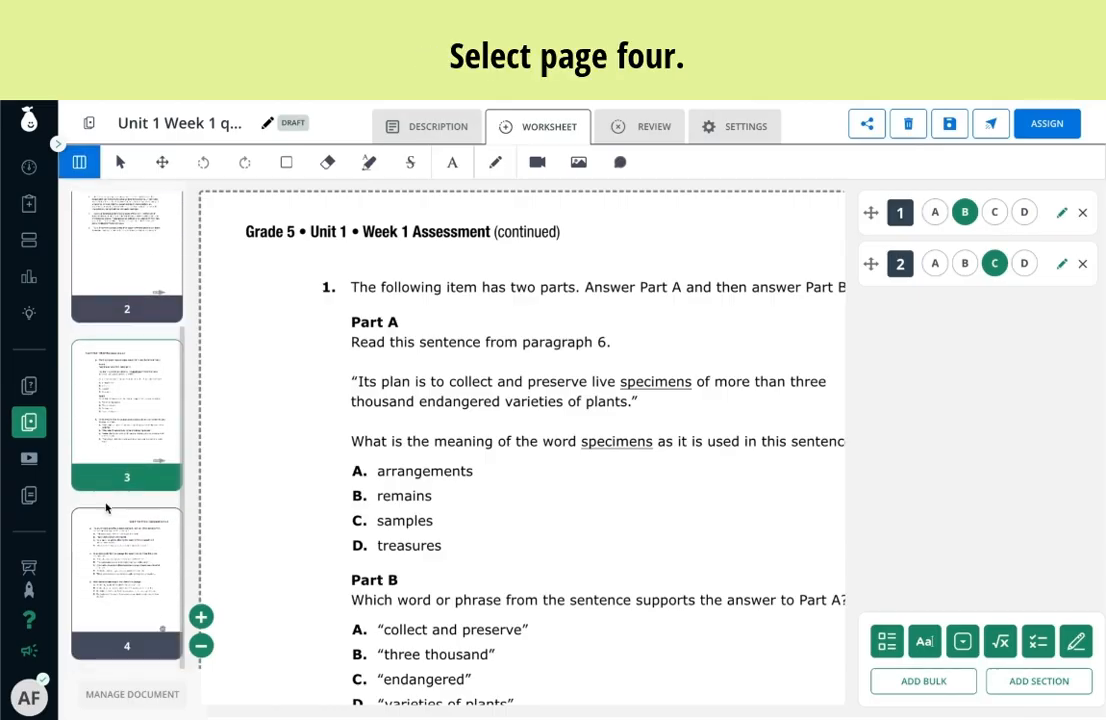
pyautogui.click(115, 562)
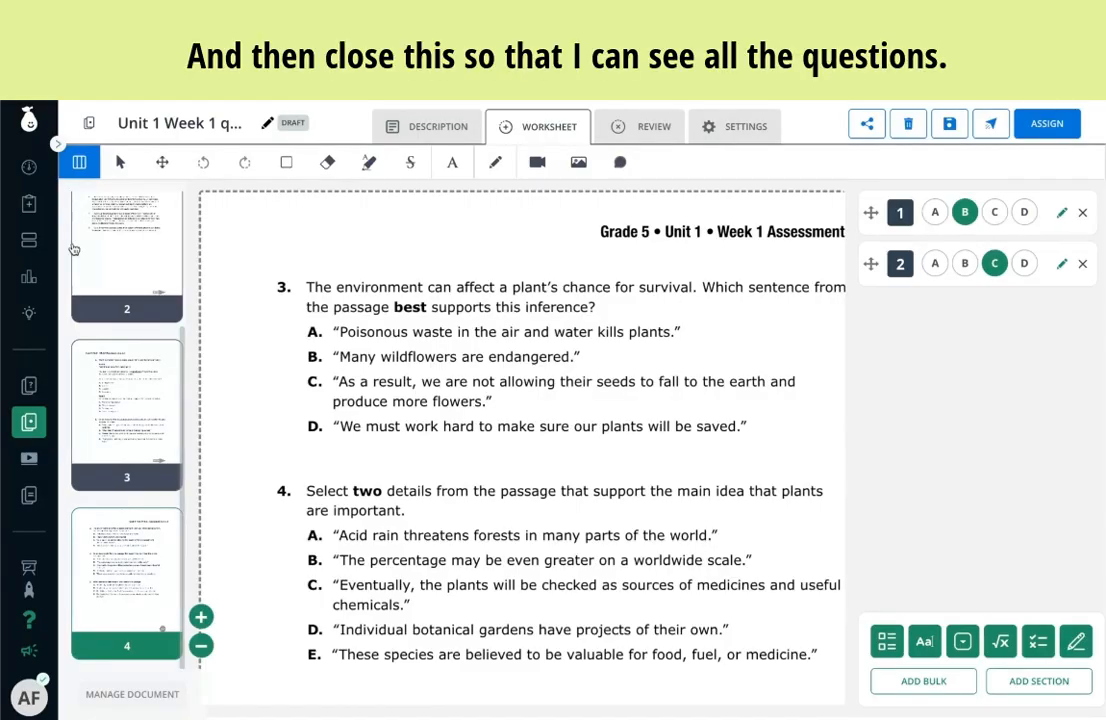
pyautogui.click(78, 165)
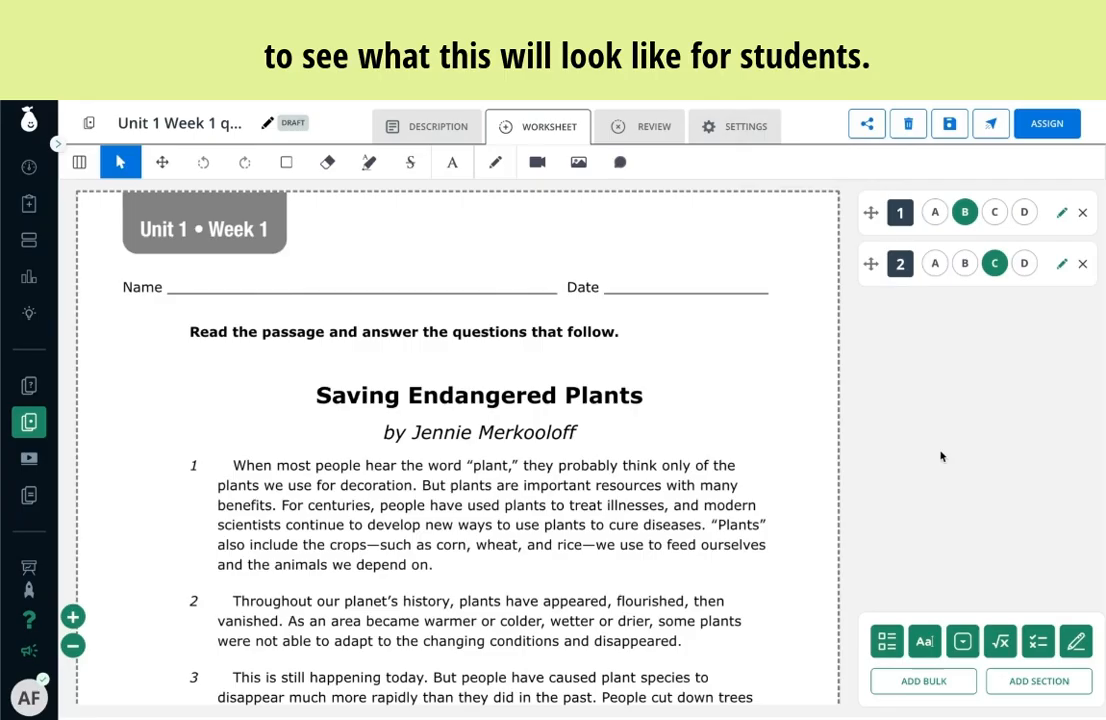
# Step: Review how the PDF passage and answer choices look to students, and return to the worksheet draft
pyautogui.click(639, 129)
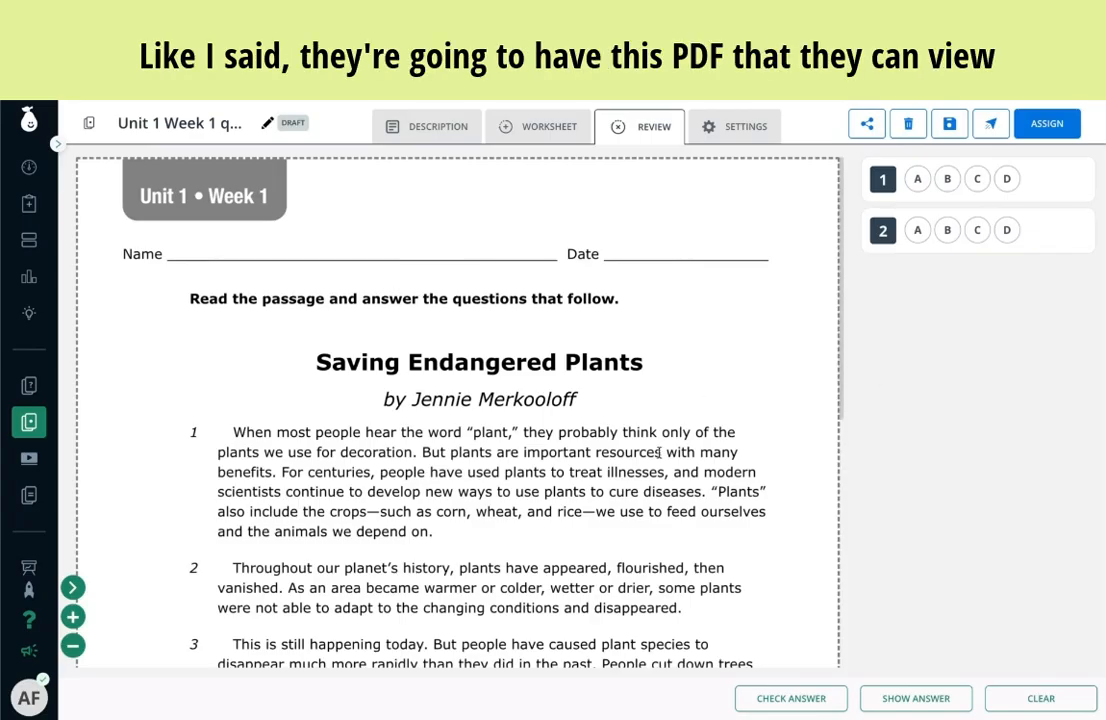
pyautogui.scroll(-1, 659, 452)
pyautogui.scroll(-10, 659, 452)
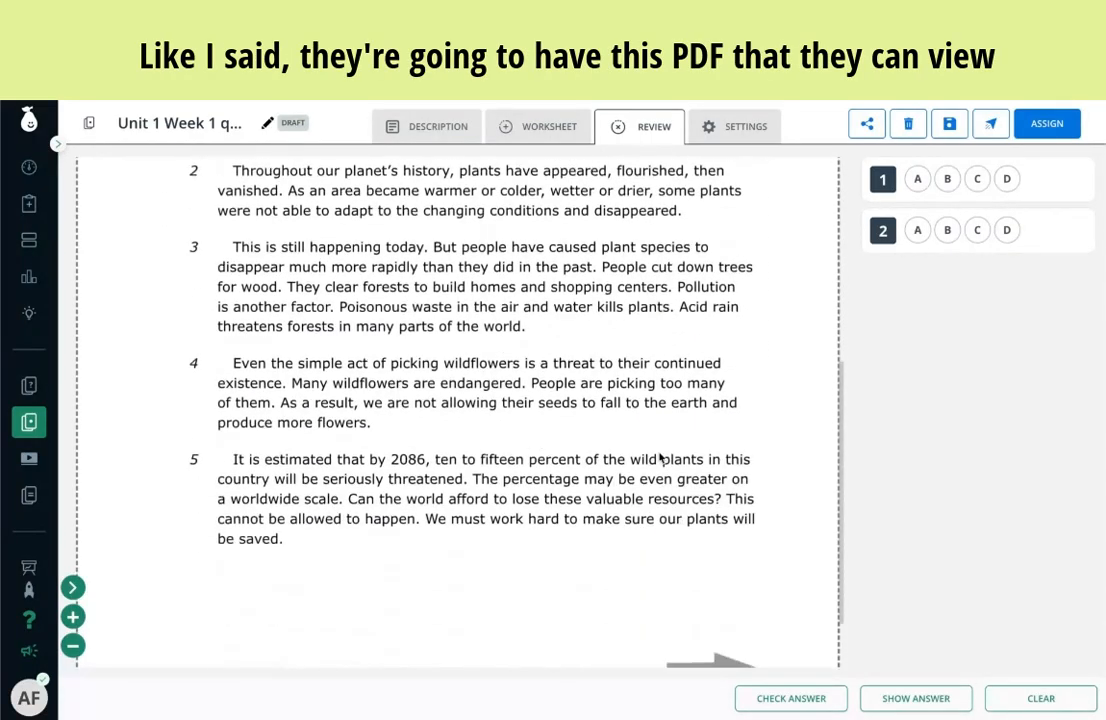
pyautogui.scroll(12, 659, 455)
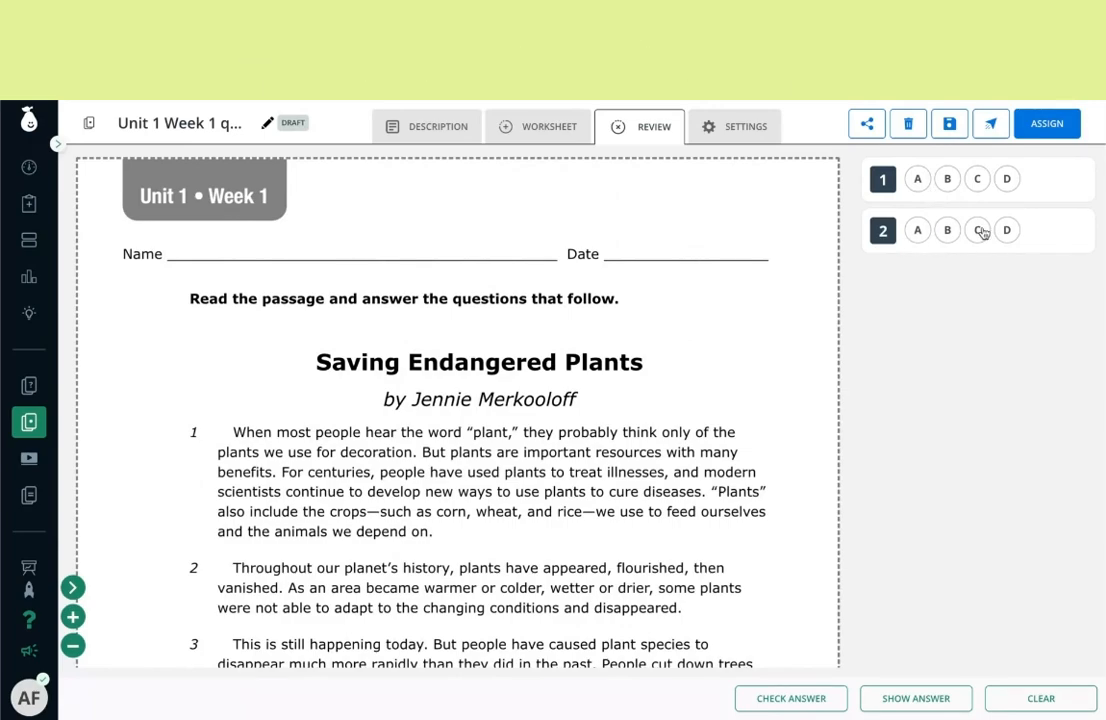
pyautogui.click(540, 130)
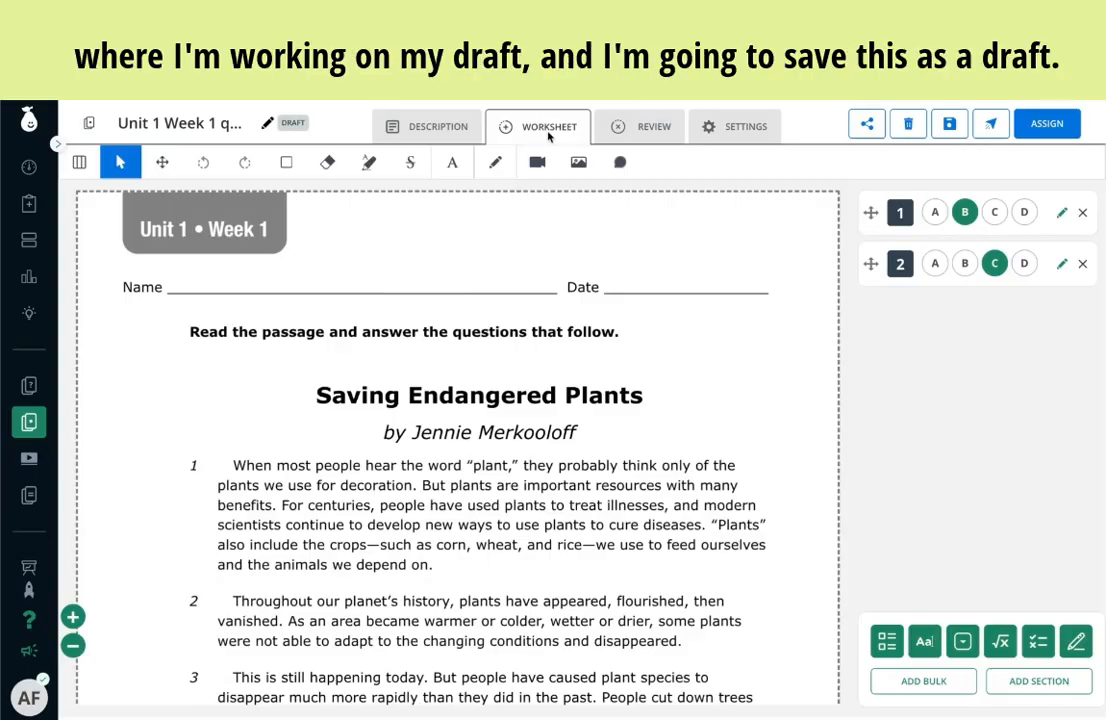
# Step: Save the quiz as a draft and list the self-created tests in the test library
pyautogui.click(949, 125)
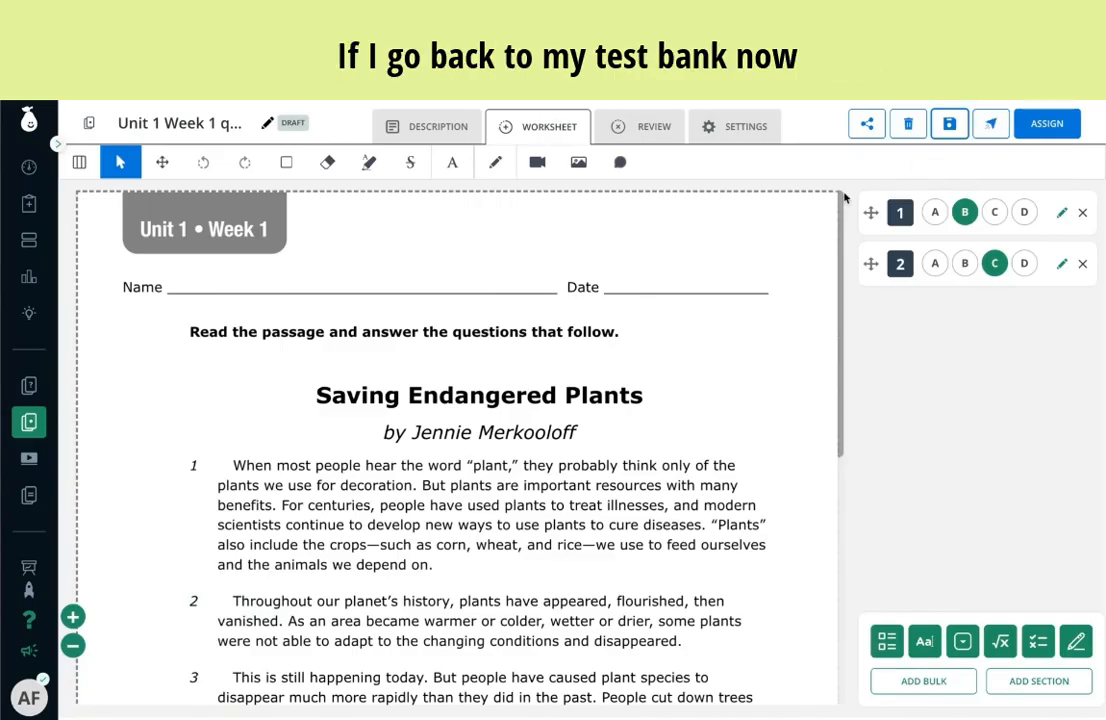
pyautogui.click(55, 423)
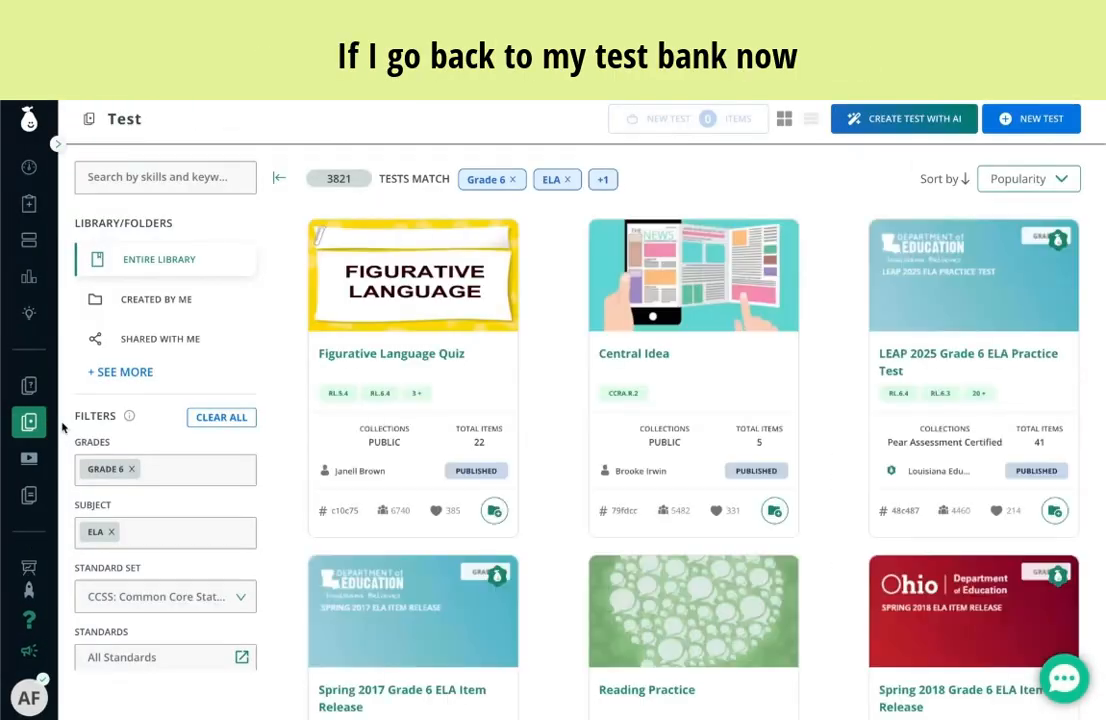
pyautogui.click(168, 300)
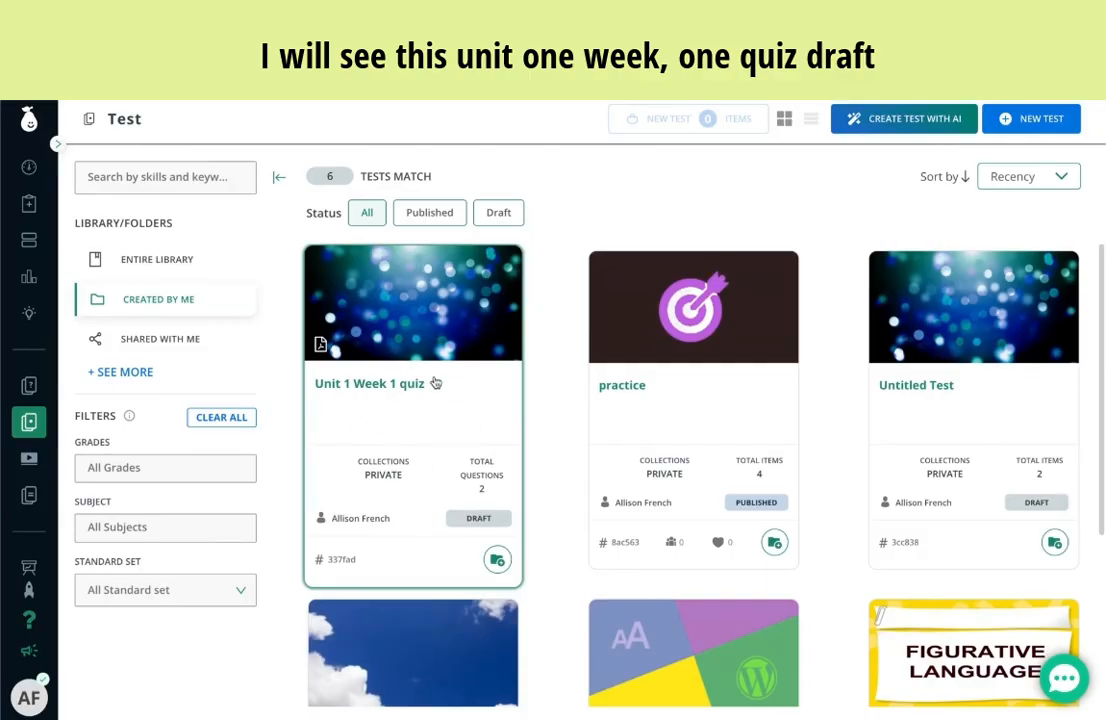
# Step: Reopen the Unit 1 Week 1 quiz draft for editing and go to its worksheet
pyautogui.click(409, 313)
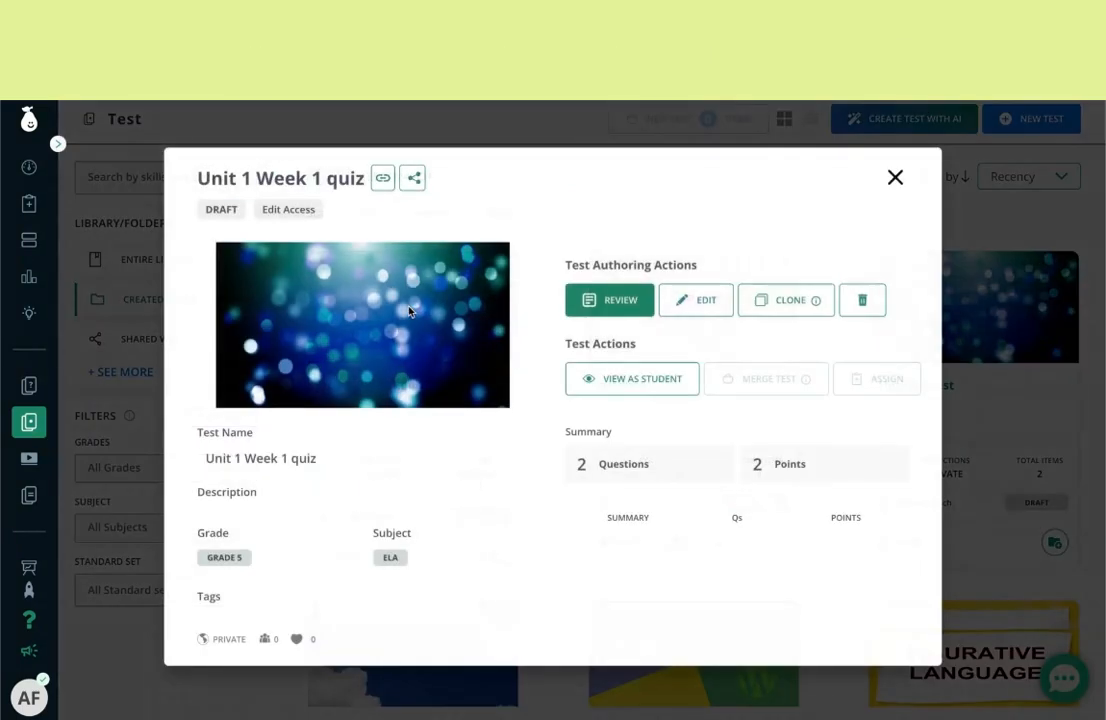
pyautogui.click(700, 301)
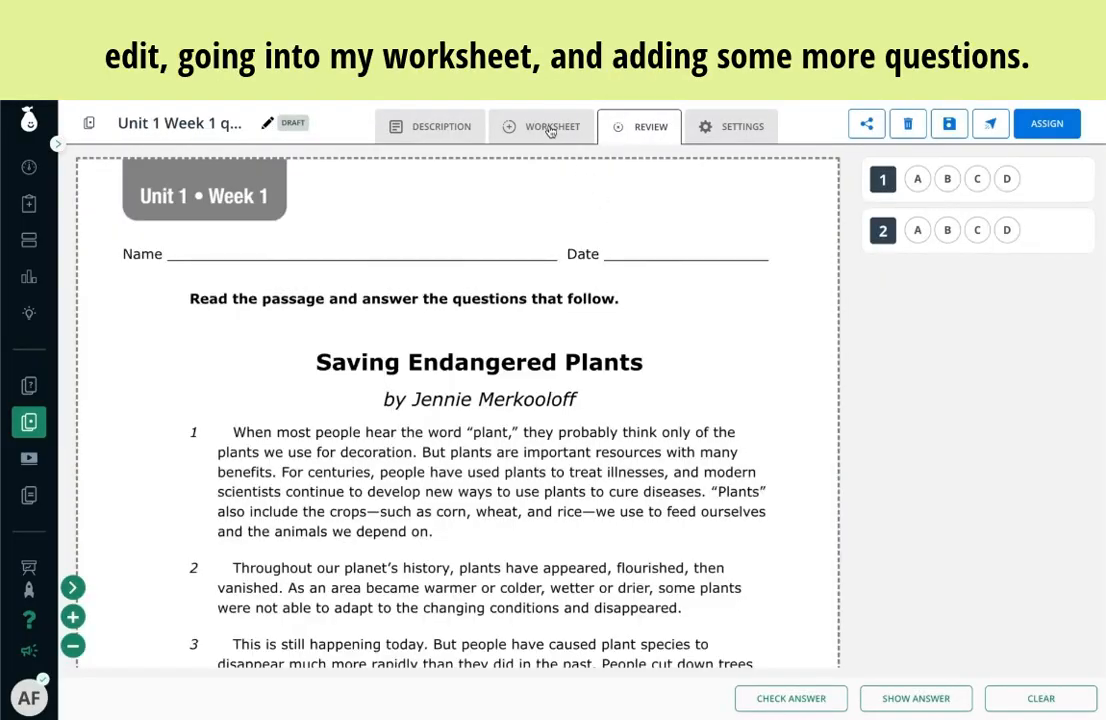
pyautogui.click(548, 128)
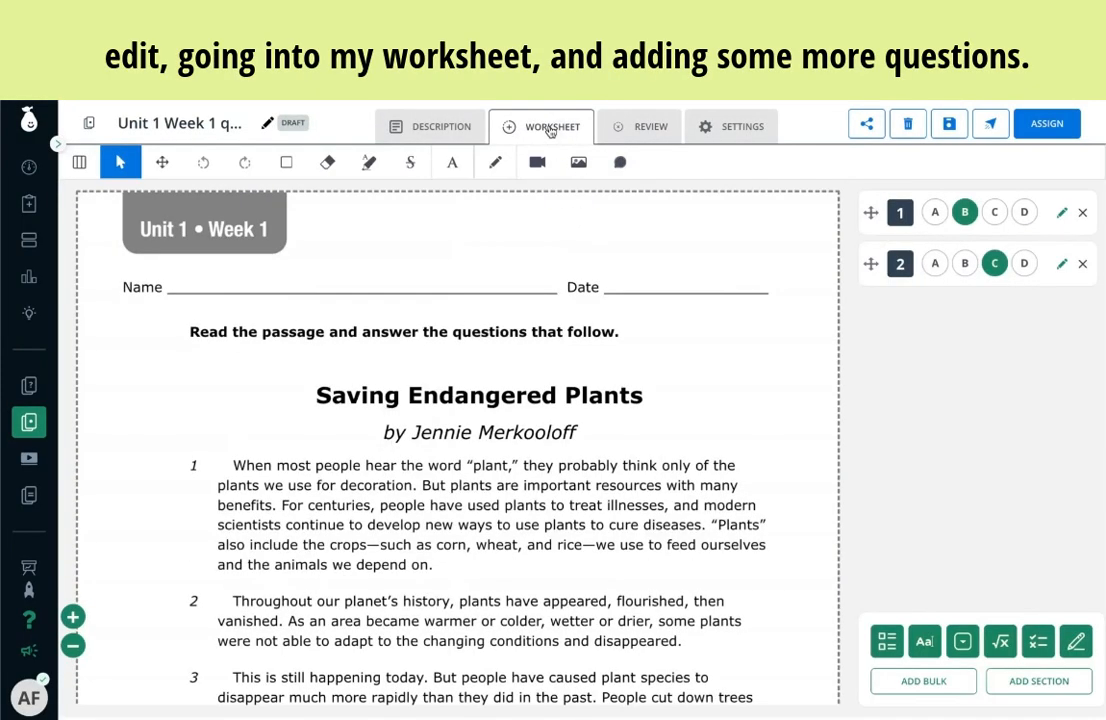